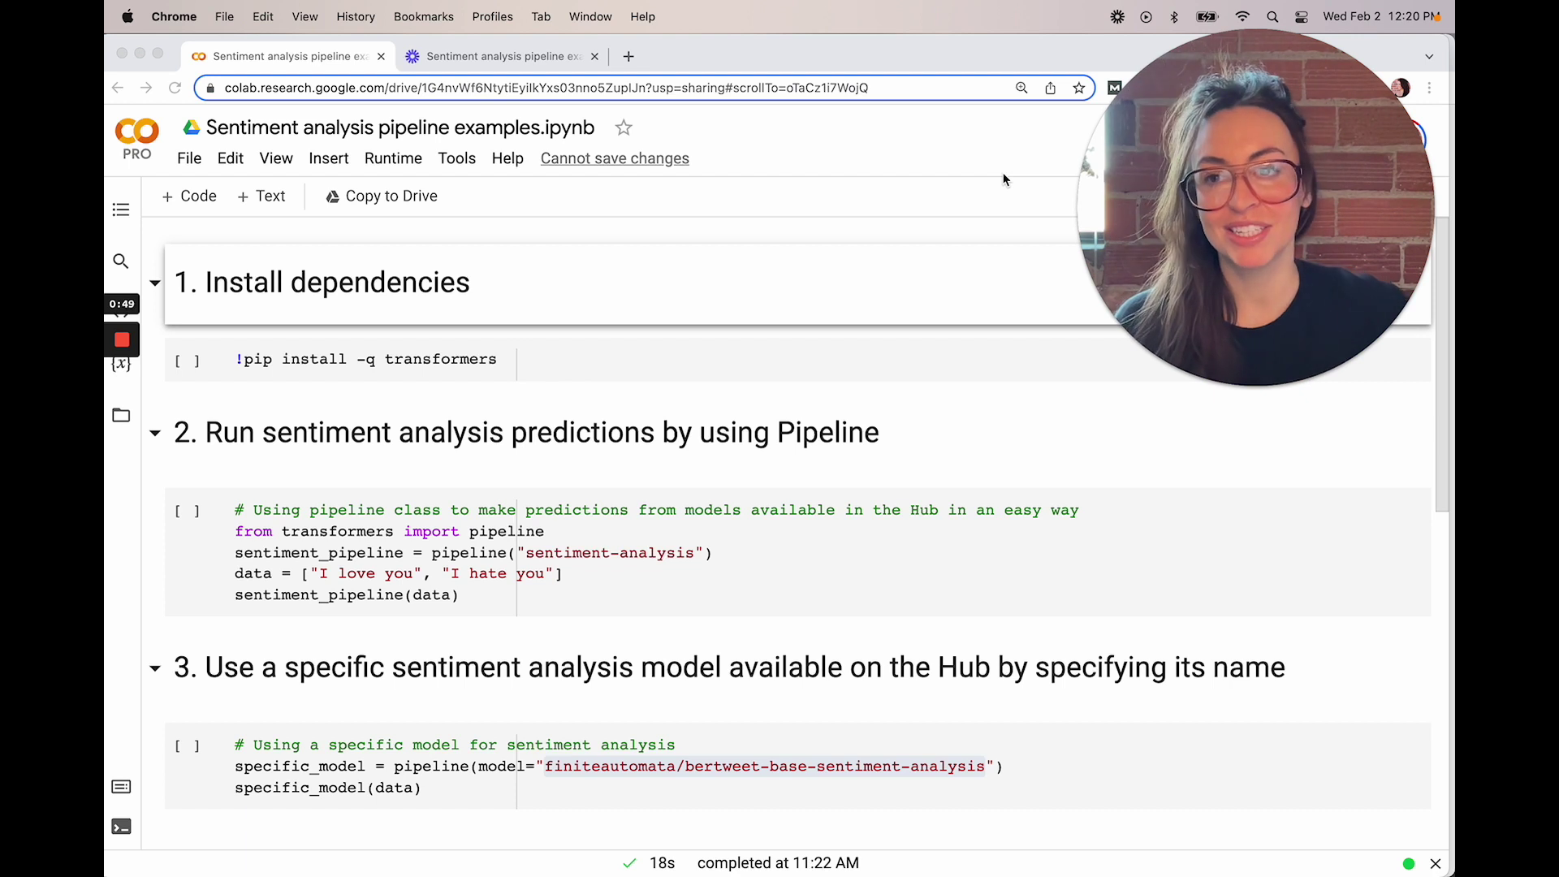
Step: After glancing at the File menu, run the pip install cell for transformers
click(189, 158)
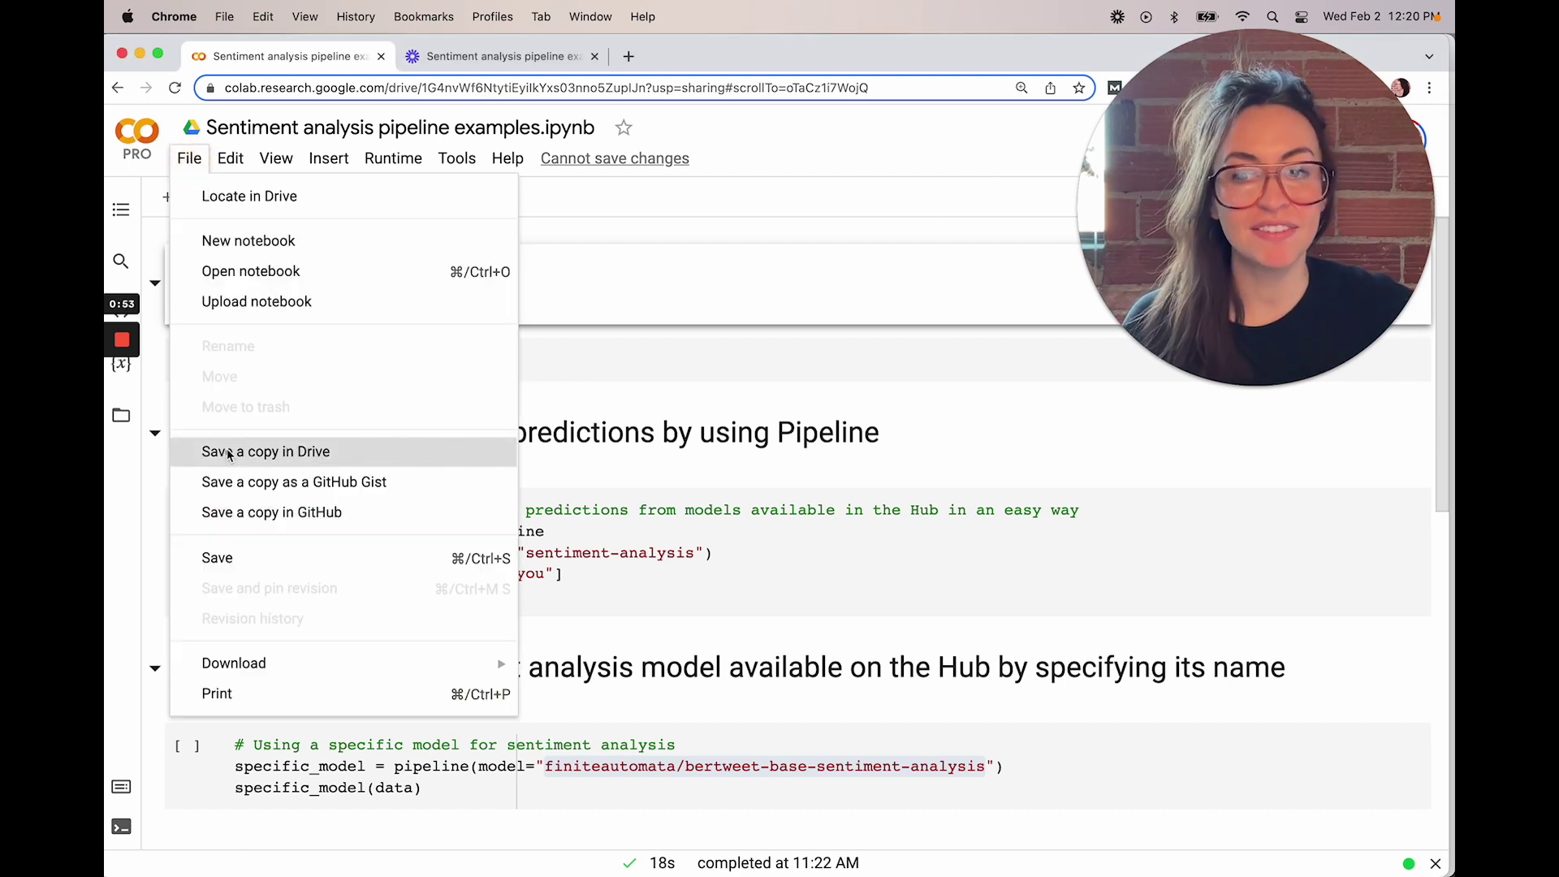
click(825, 304)
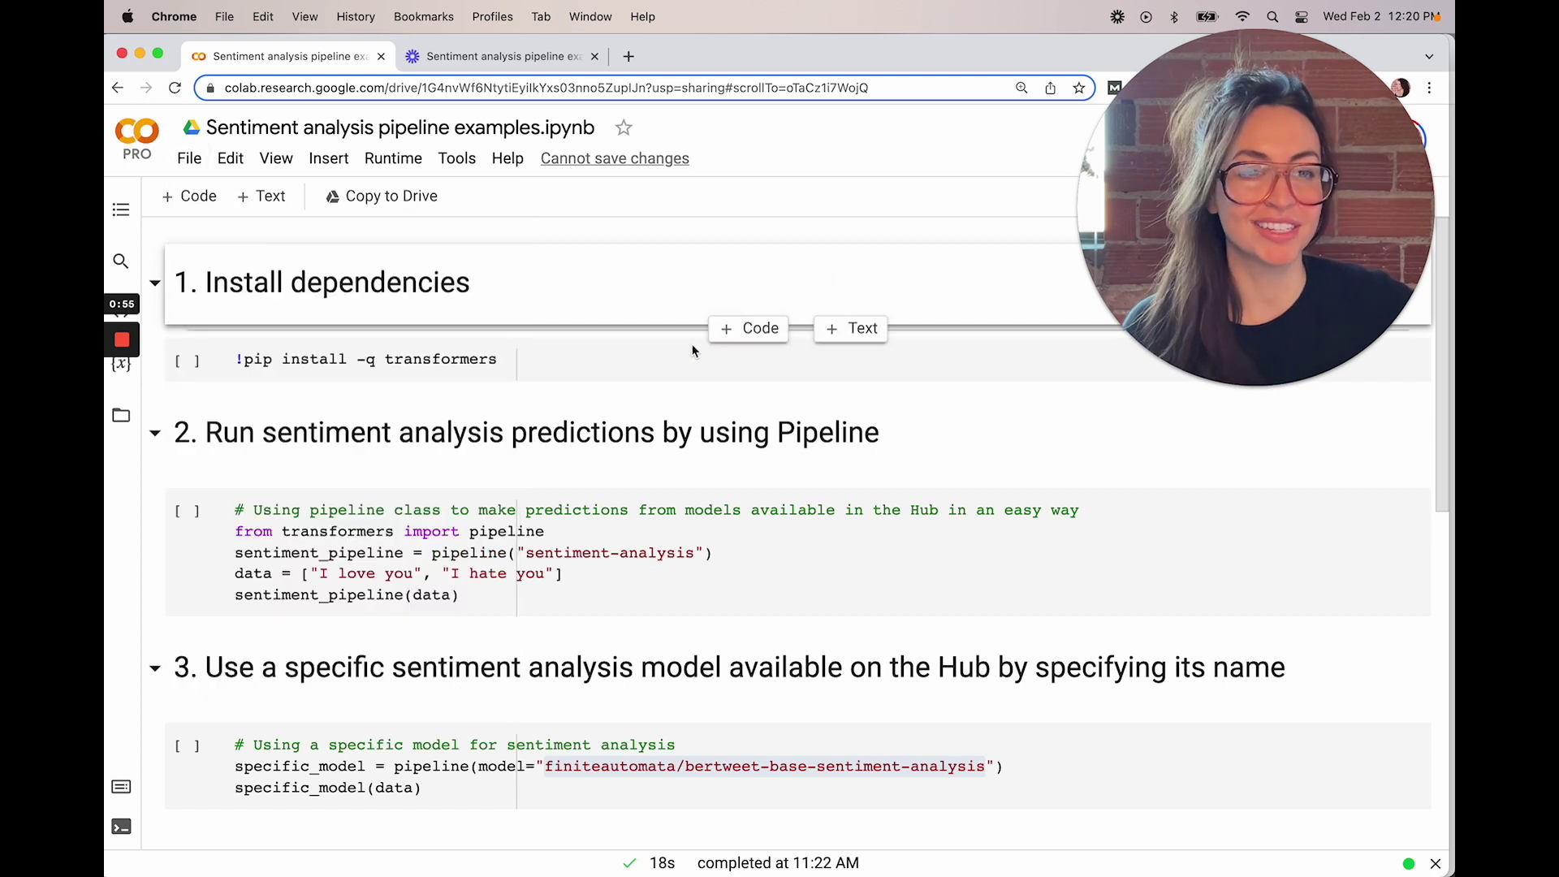
click(634, 358)
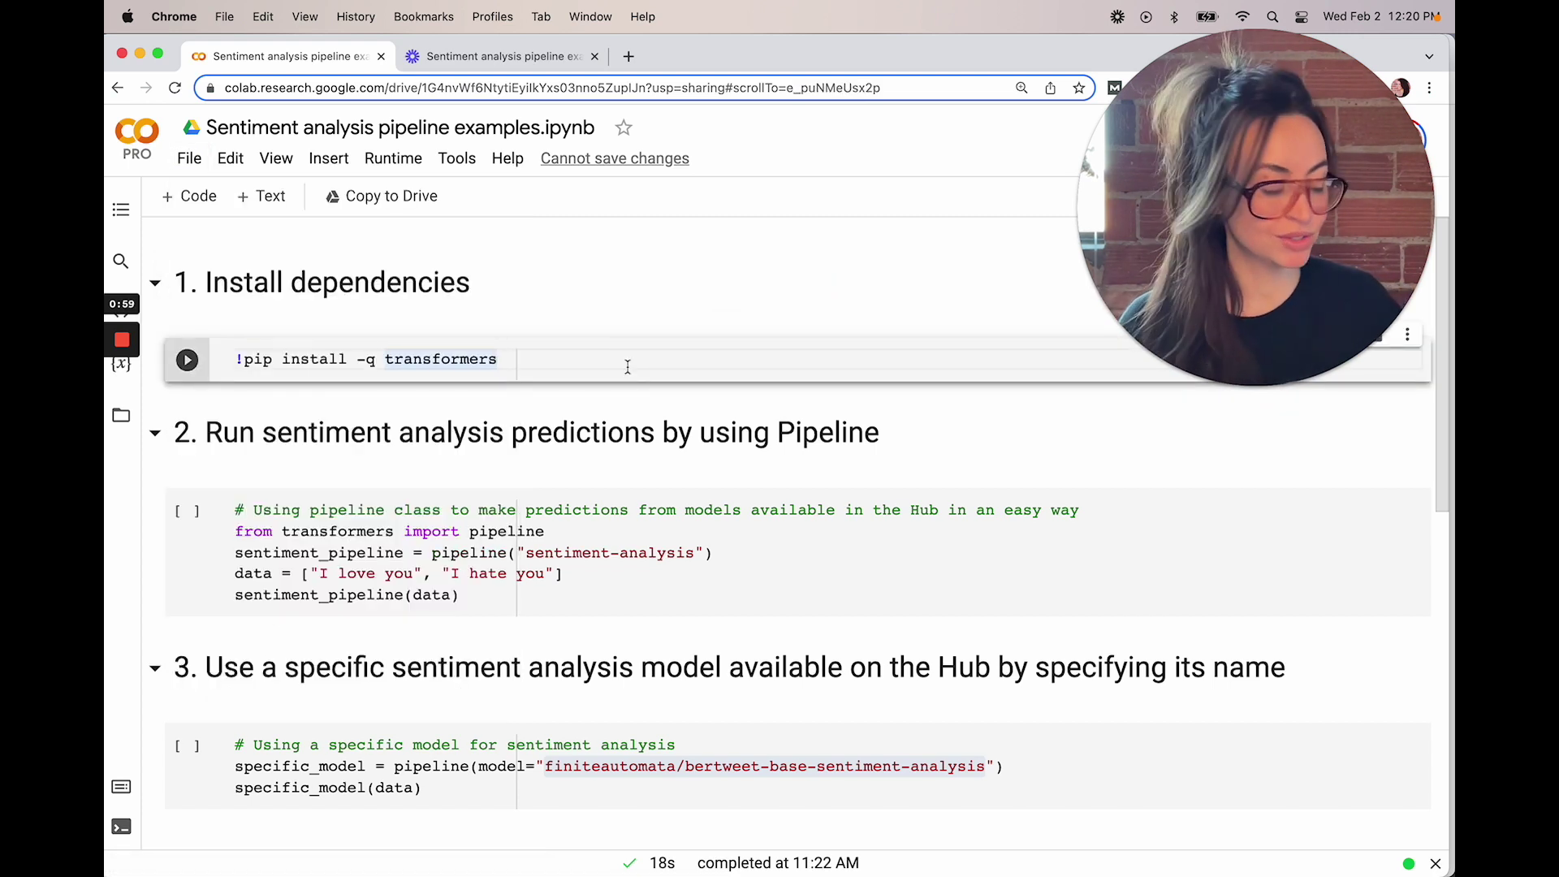
key(shift+Return)
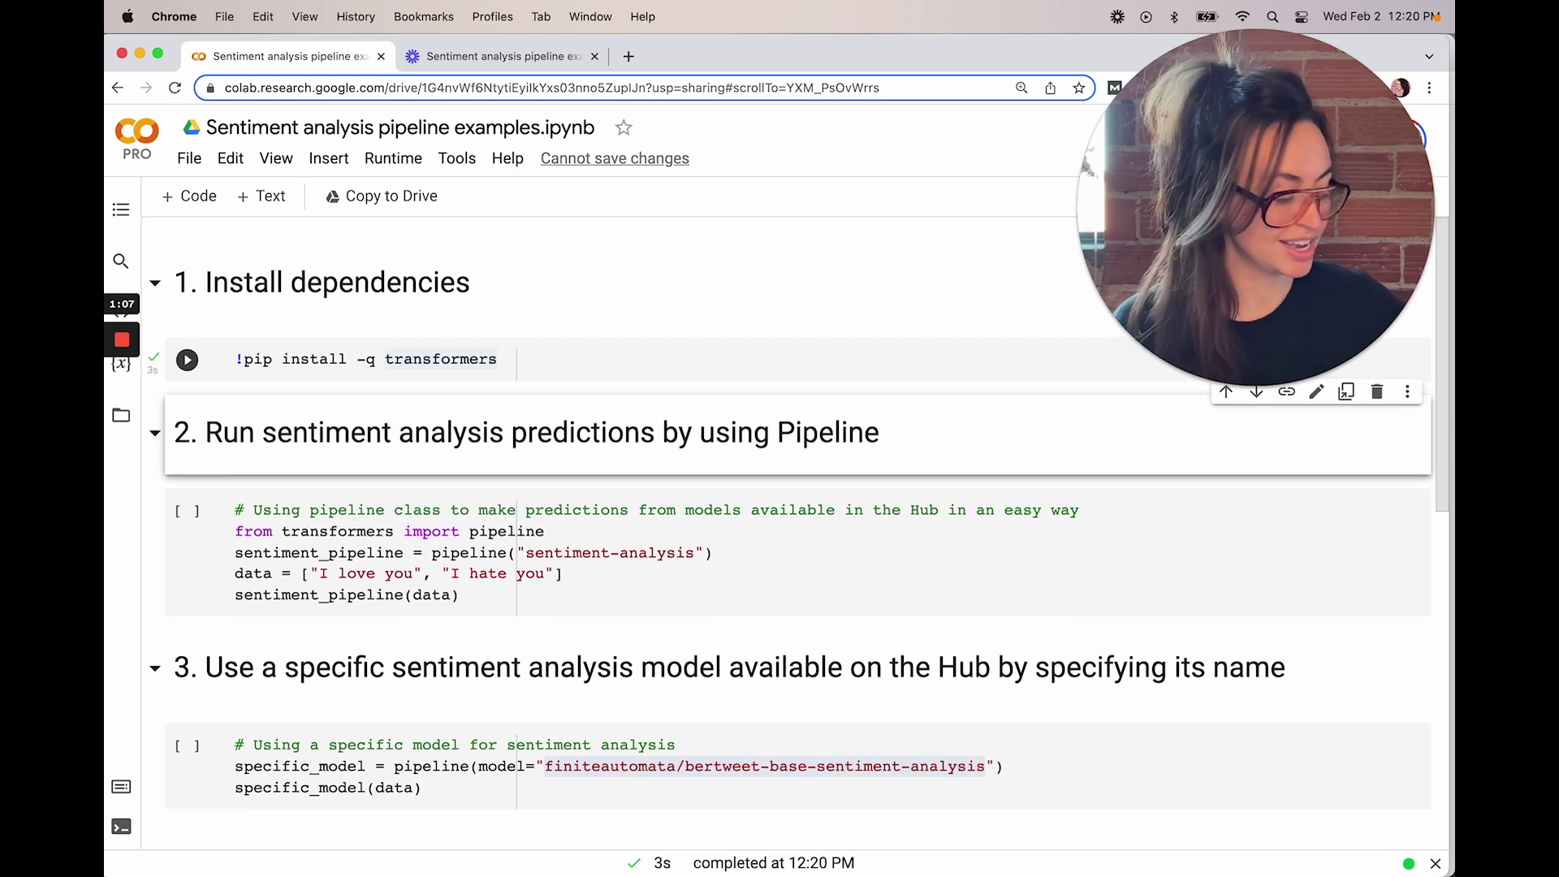
Step: Run the default pipeline cell, labelling 'I love you' POSITIVE and 'I hate you' NEGATIVE
key(shift+Return)
mouse_move(545, 552)
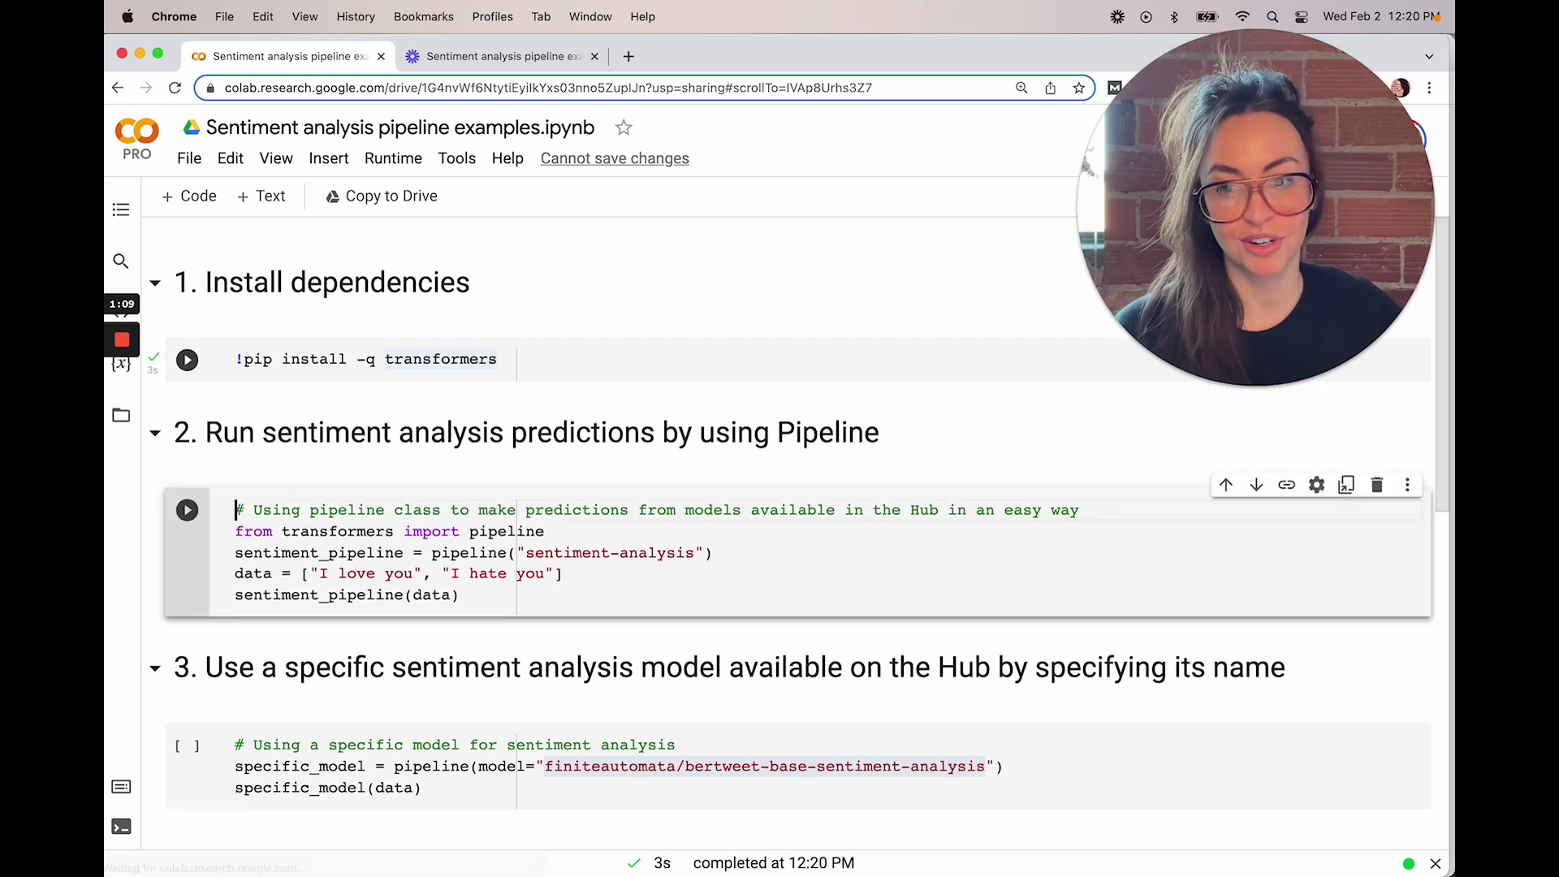
key(shift+Return)
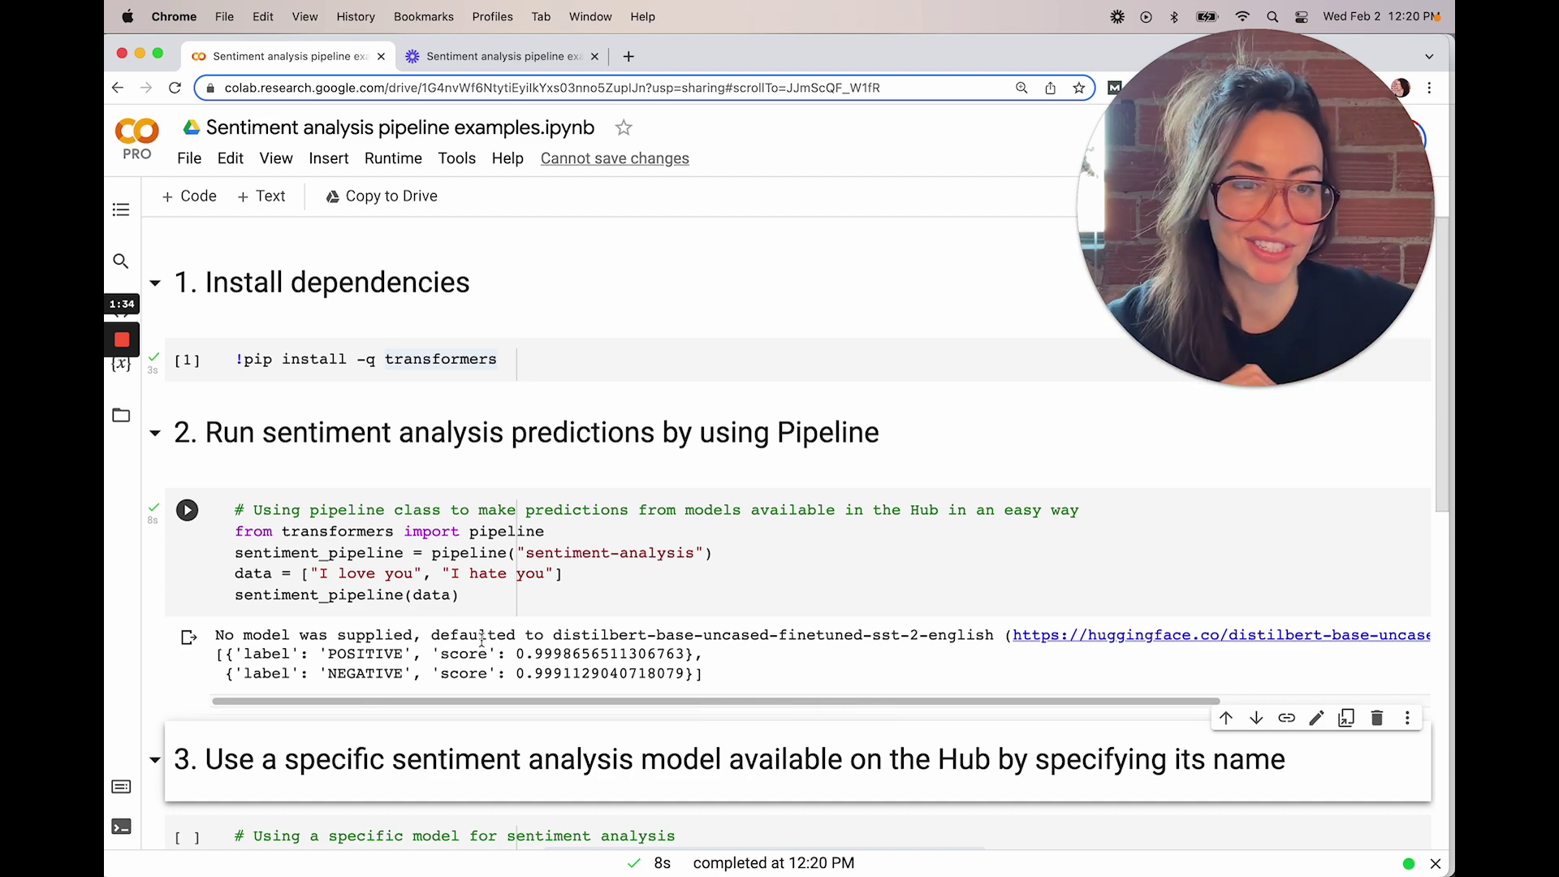
scroll(487, 630, down, 3)
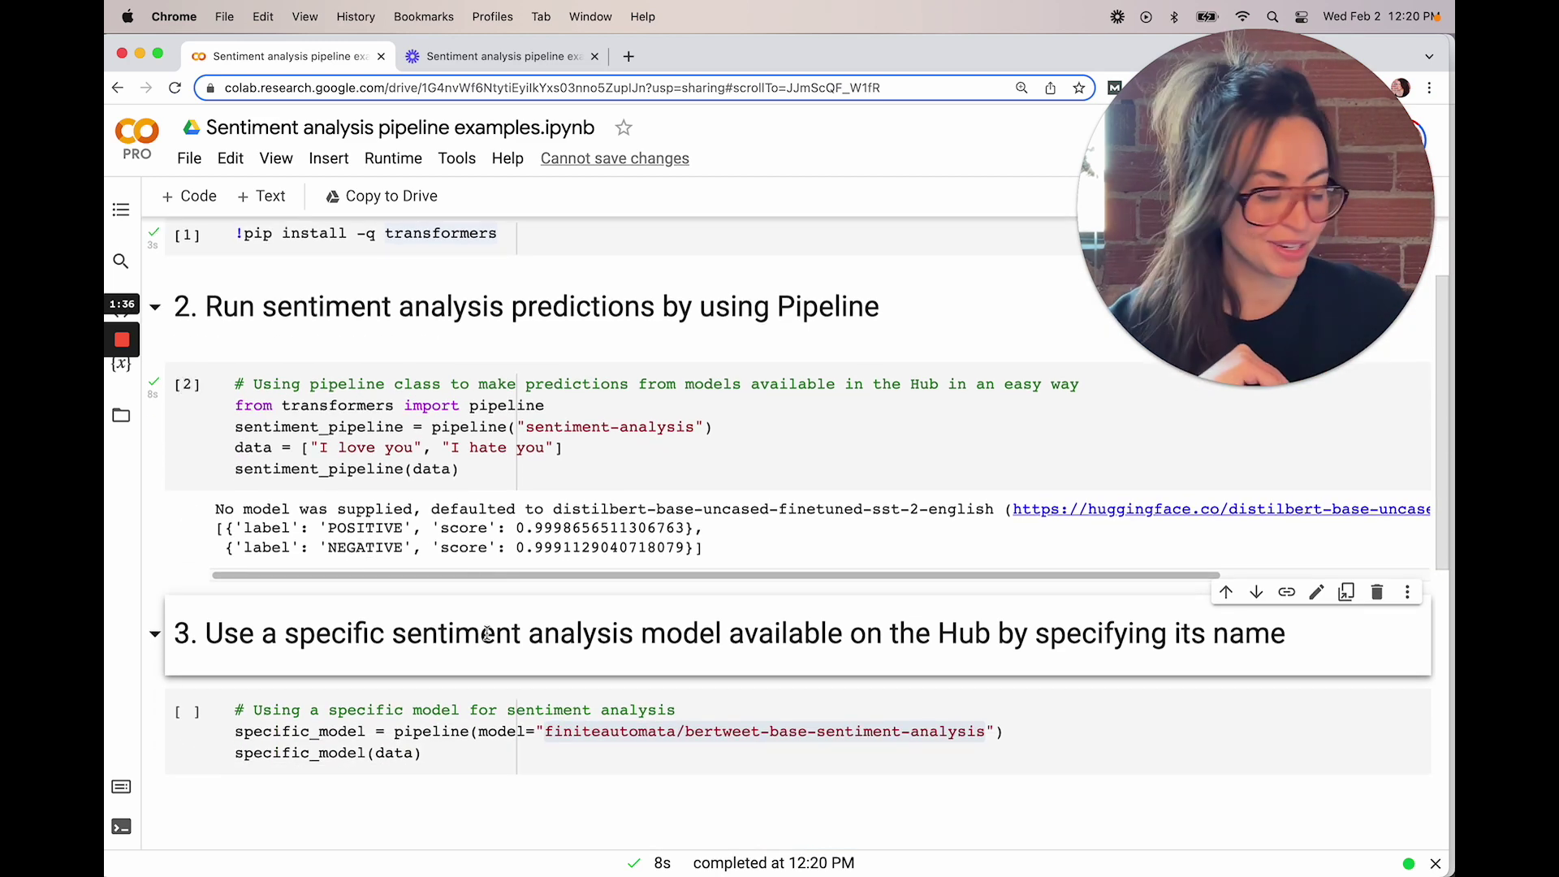
Step: Run the finiteautomata/bertweet-base-sentiment-analysis cell for POS/NEG labels, then highlight the model name
key(shift+Return)
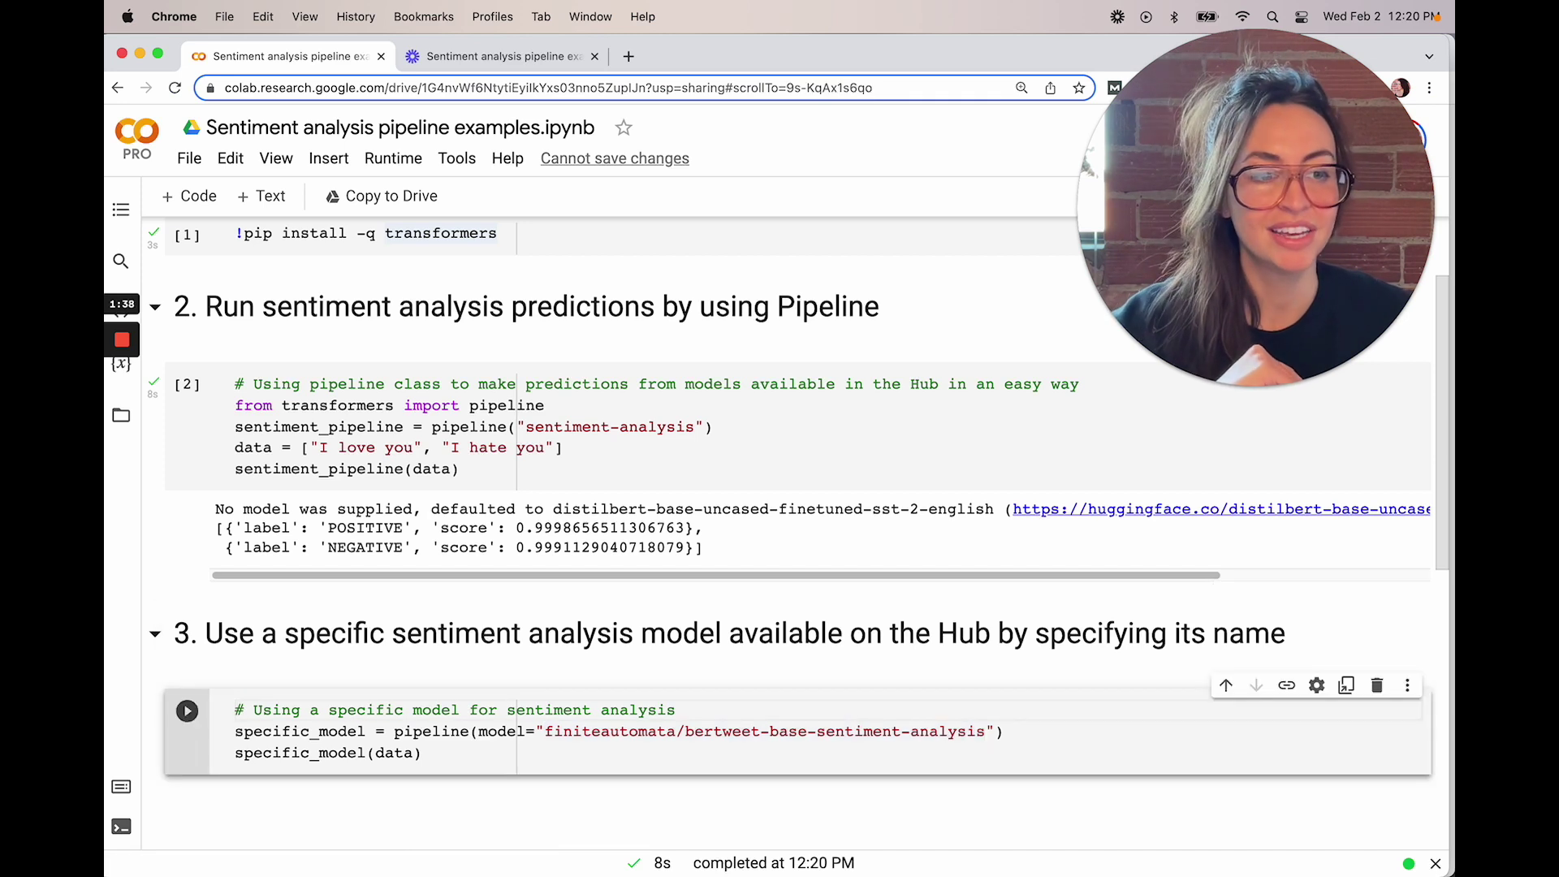
key(shift+Return)
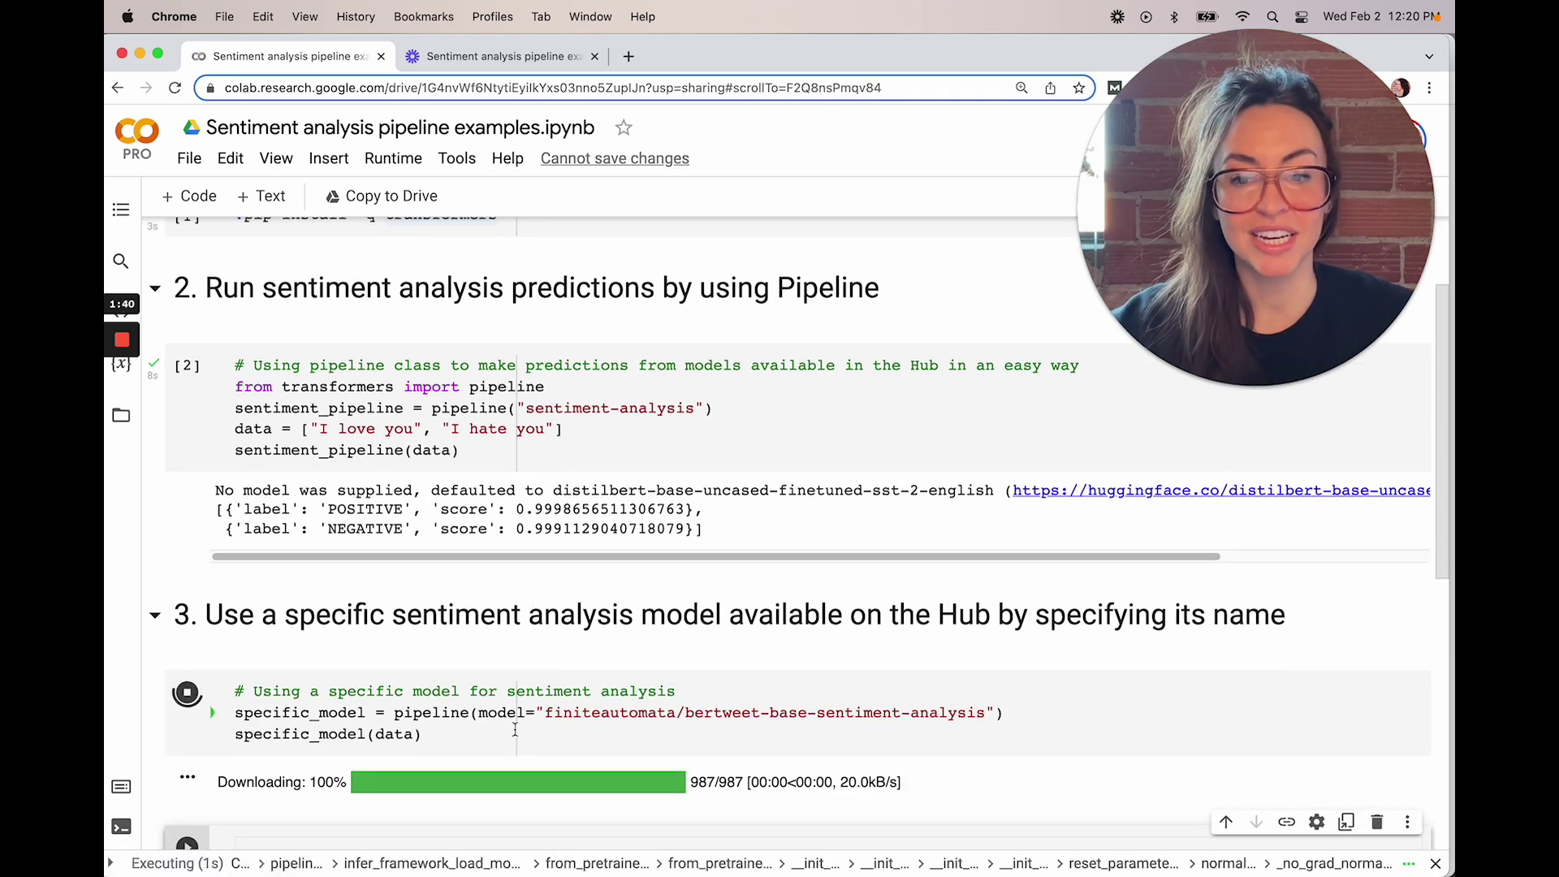
drag(546, 713, 995, 716)
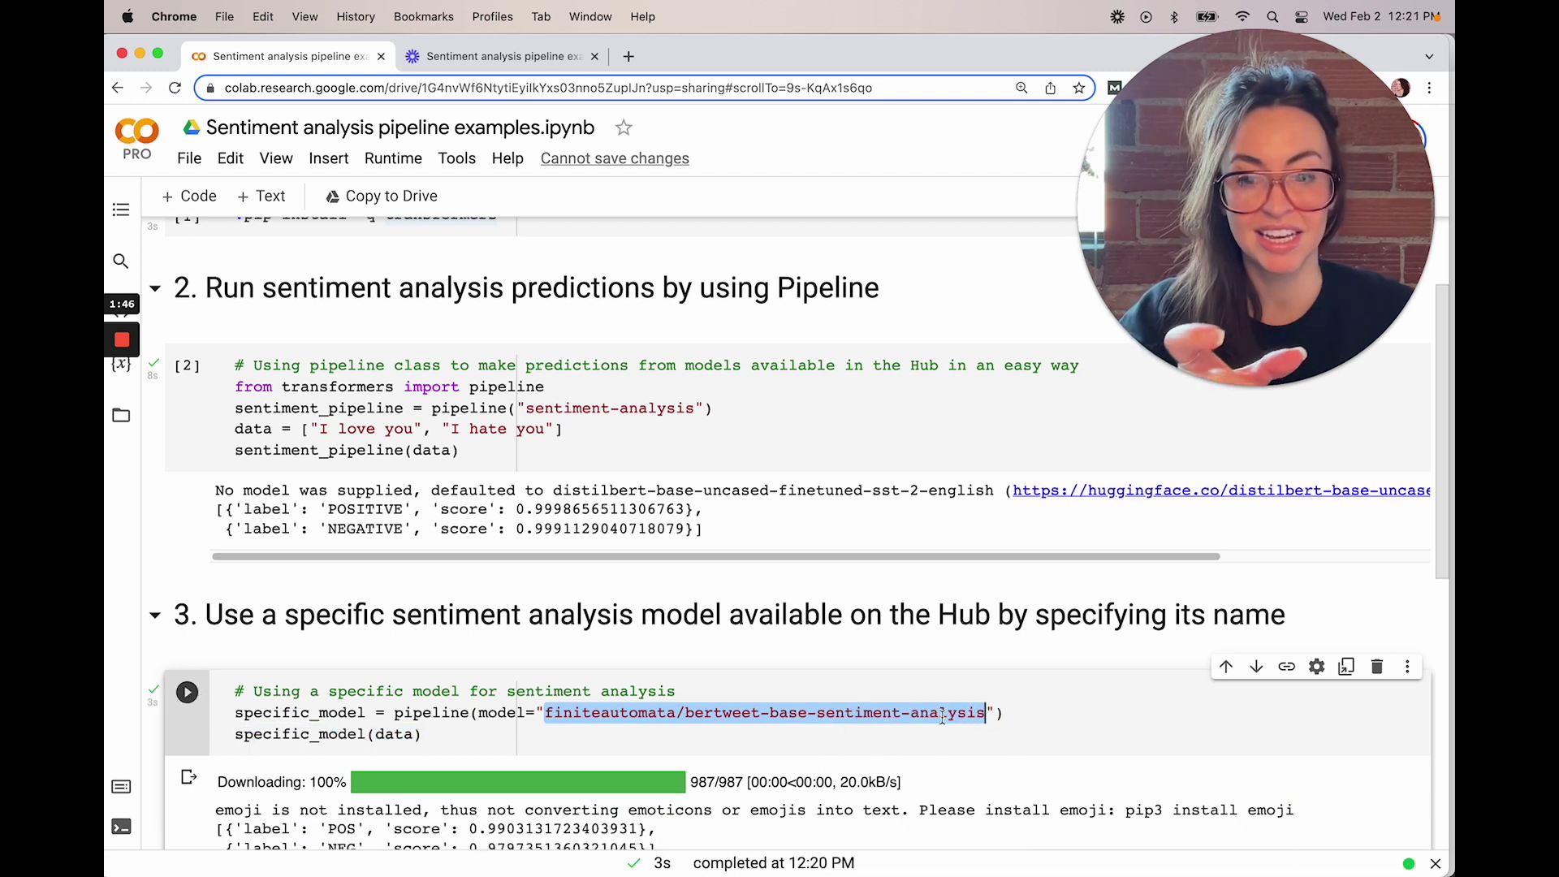
scroll(786, 677, down, 3)
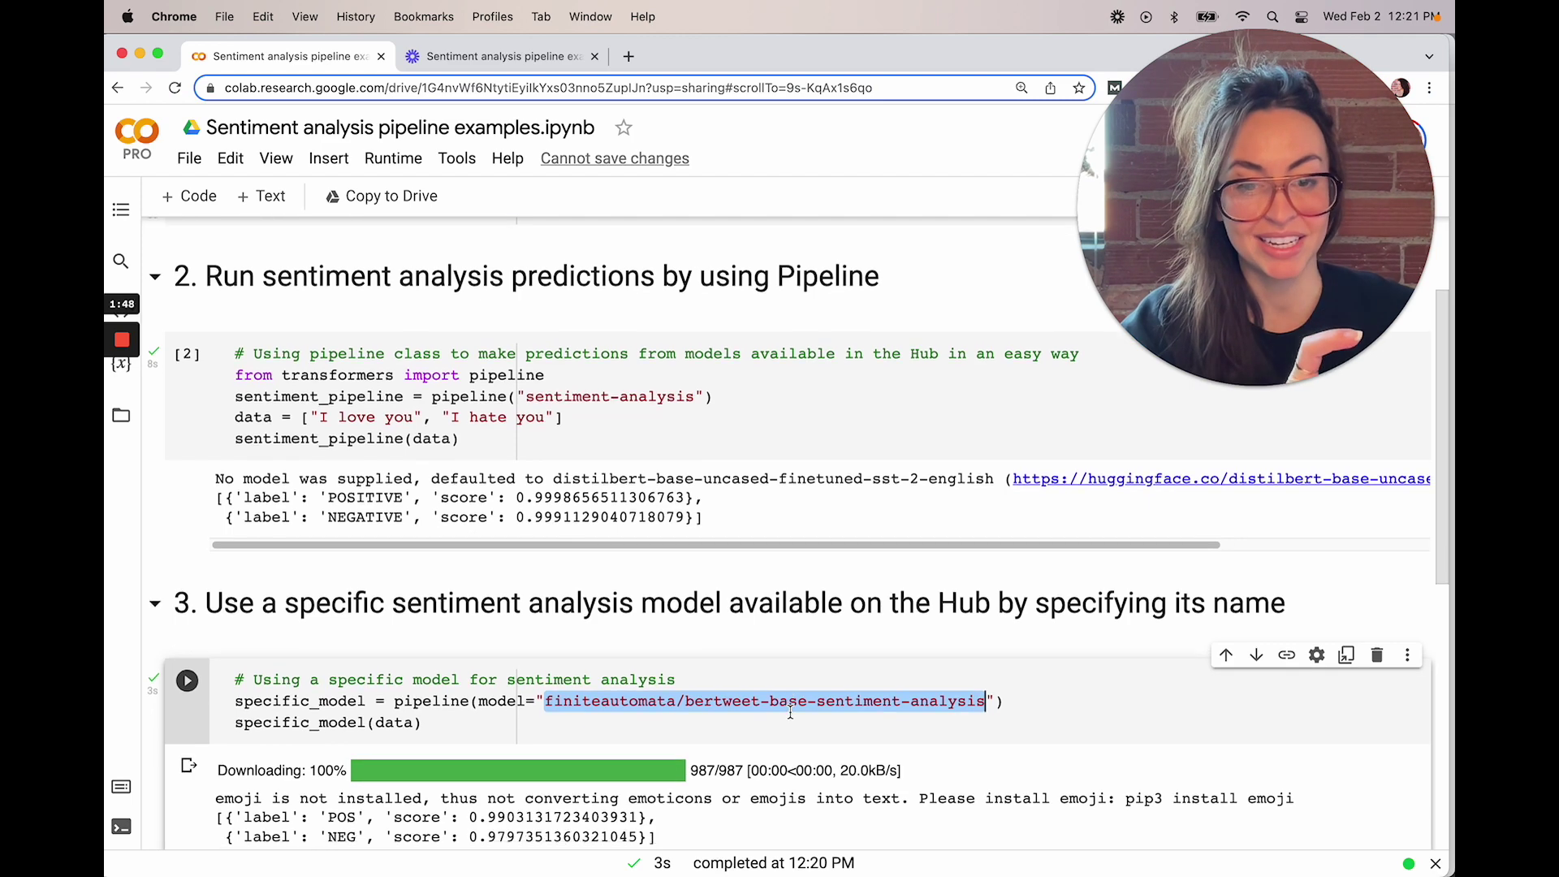